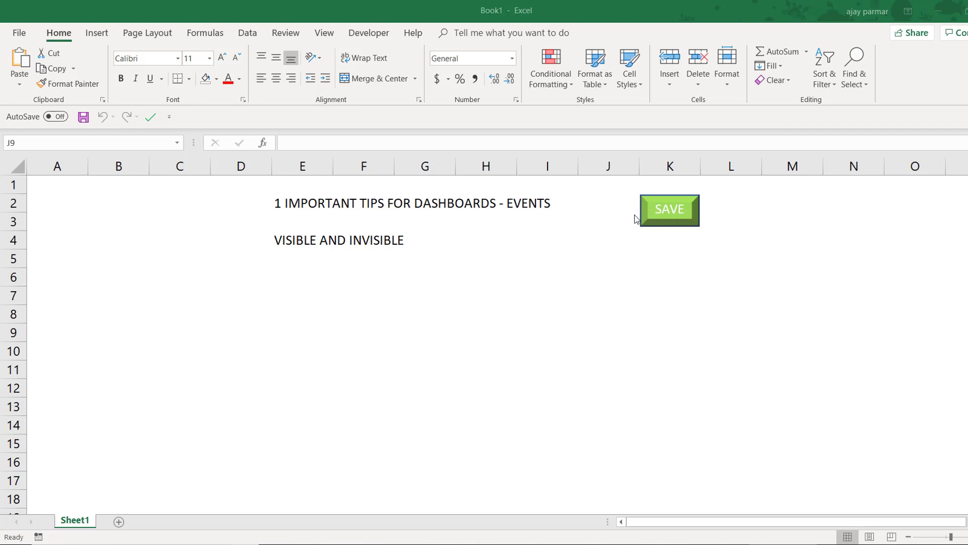
- Toggle the green SAVE button in Book1 to the blue EDIT button and back to SAVE
{"action": "left_click", "coordinate": [671, 211]}
{"action": "left_click", "coordinate": [669, 215]}
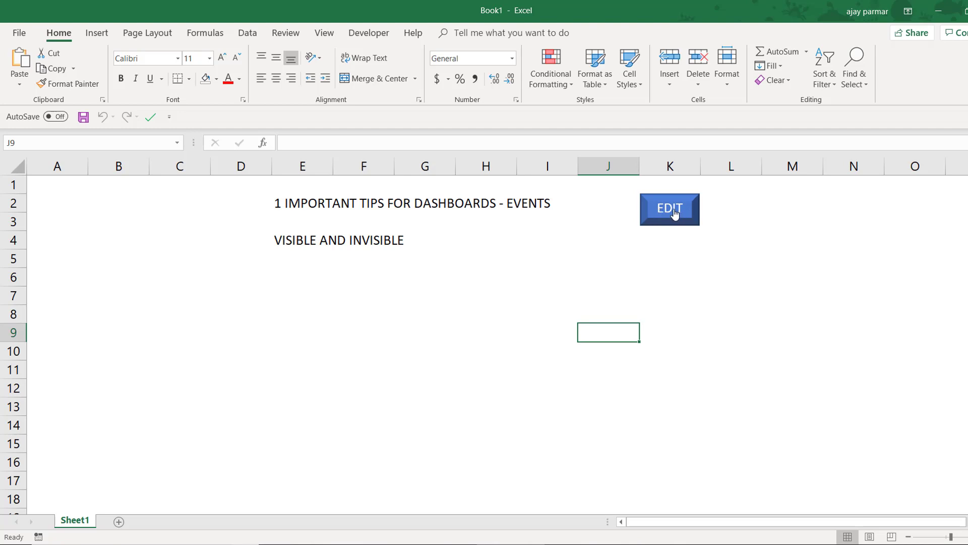
{"action": "left_click", "coordinate": [674, 211]}
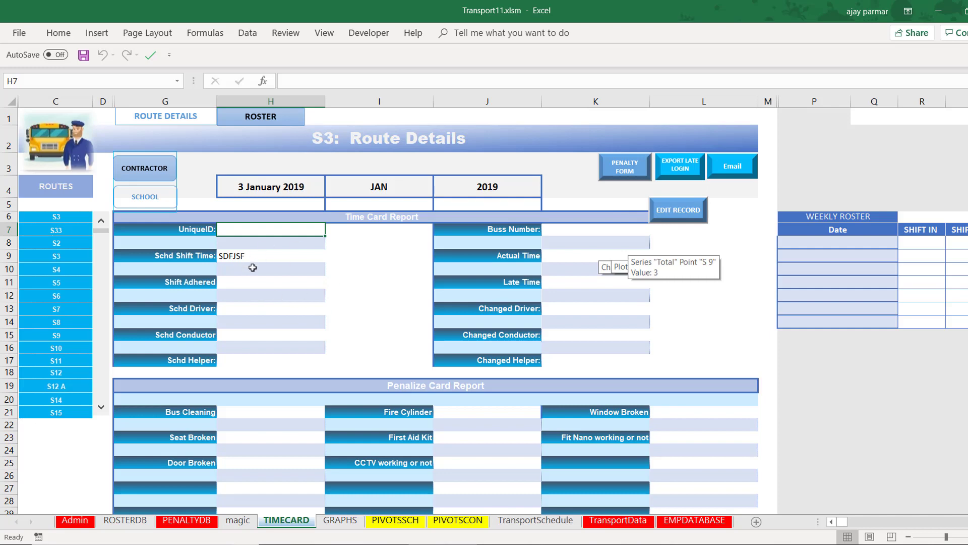
- Enter a Late Time of 77 in K11 in edit mode and save the record
{"action": "left_click", "coordinate": [681, 225]}
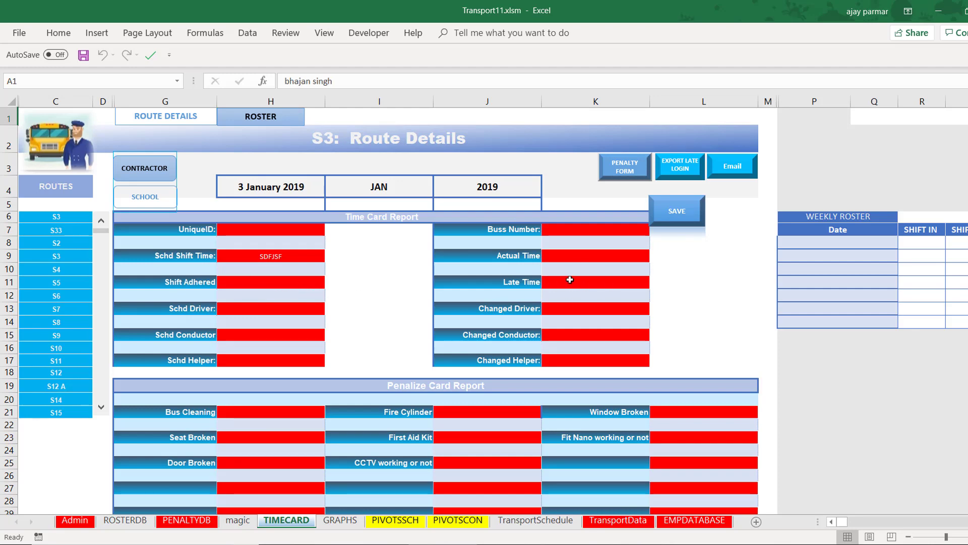
{"action": "double_click", "coordinate": [596, 285]}
{"action": "type", "text": "77"}
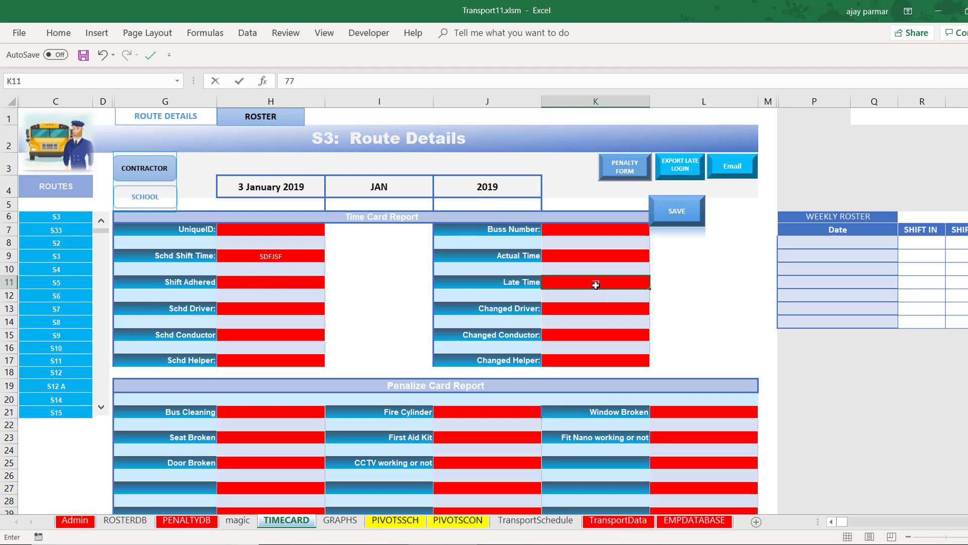
{"action": "left_click", "coordinate": [713, 333]}
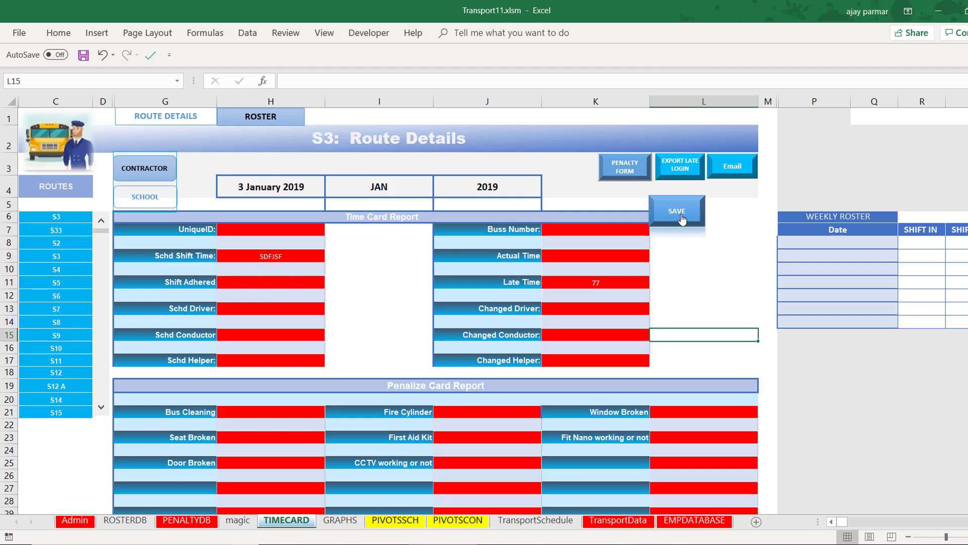
{"action": "left_click", "coordinate": [680, 219]}
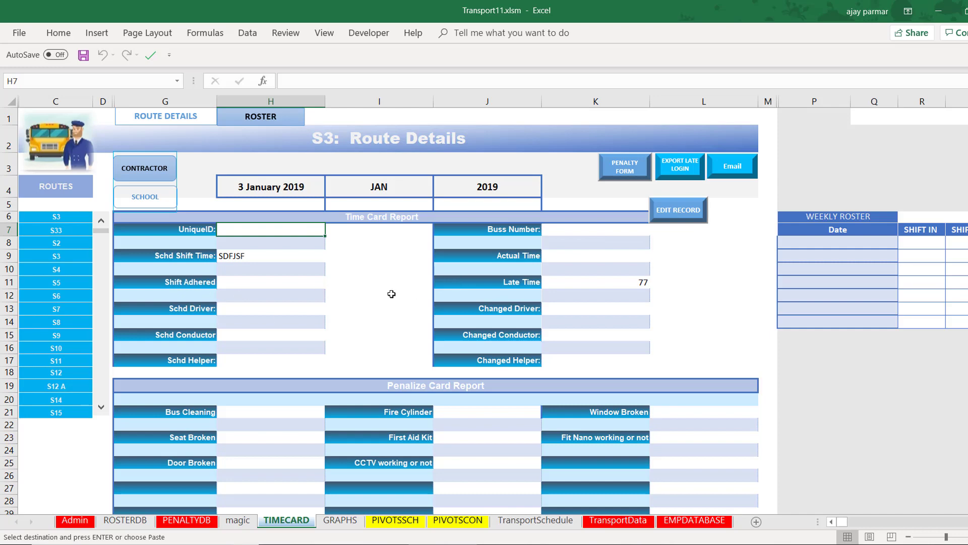
- Check the saved 77 in K11, then return to the Book1 workbook
{"action": "left_click", "coordinate": [584, 287]}
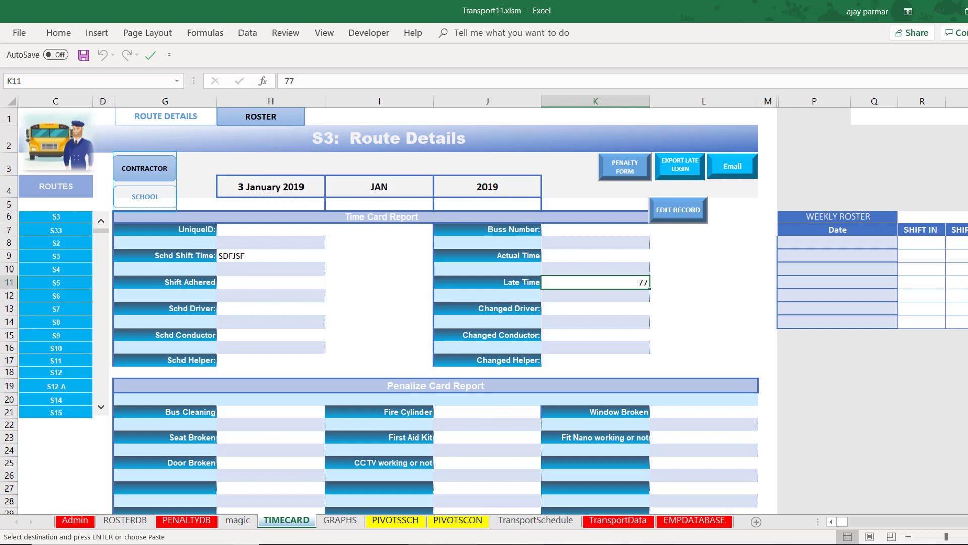
{"action": "mouse_move", "coordinate": [510, 544]}
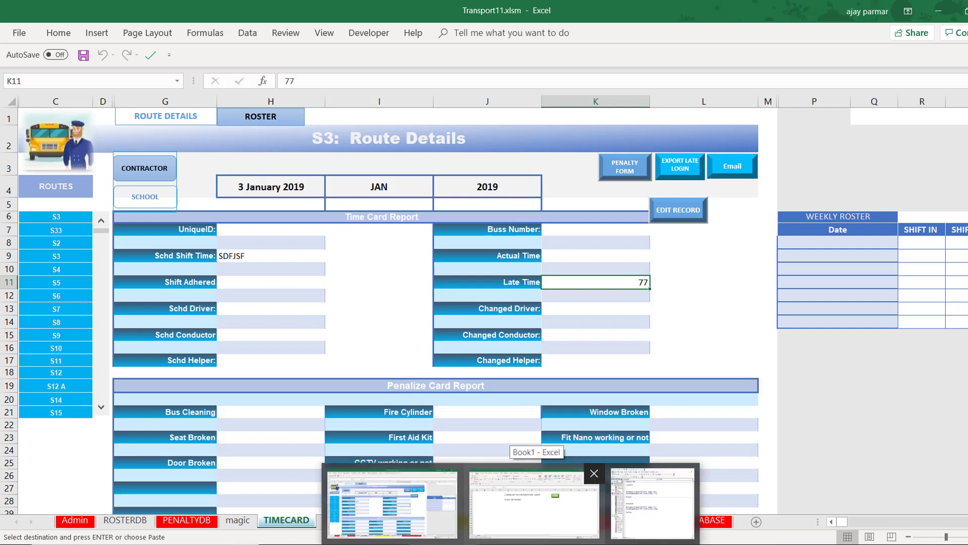
{"action": "left_click", "coordinate": [535, 505]}
- Insert a Rectangle shape on Book1, drawn around cell C7
{"action": "left_click", "coordinate": [195, 246]}
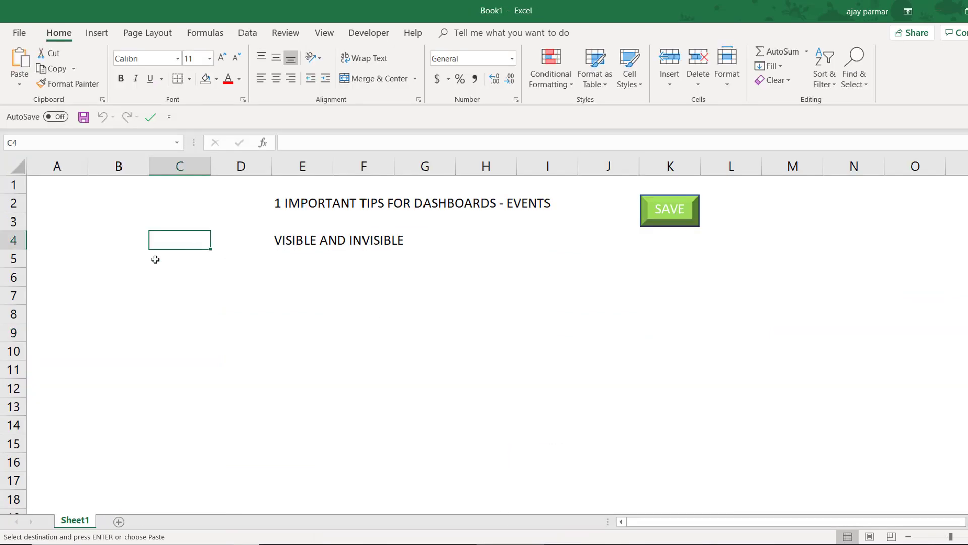
{"action": "left_click", "coordinate": [95, 34]}
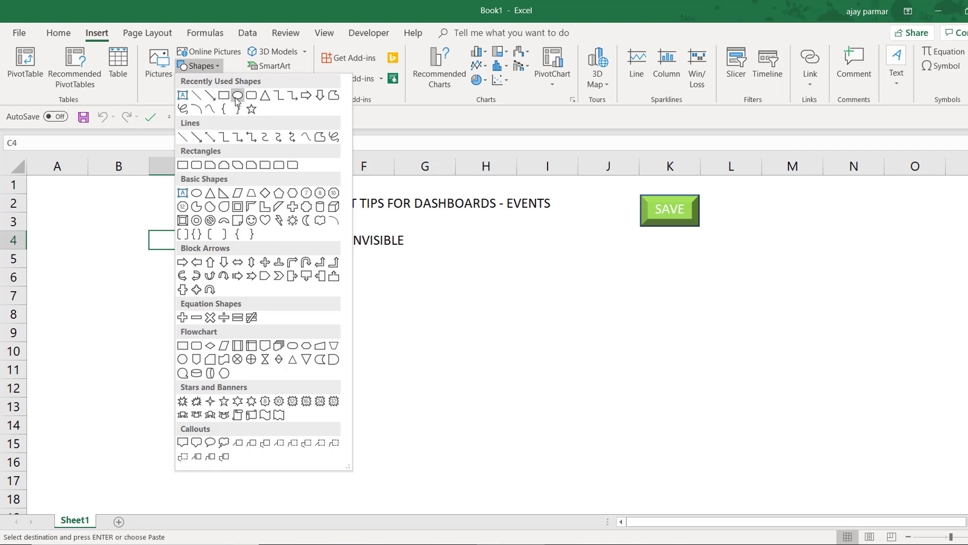
{"action": "left_click", "coordinate": [224, 96]}
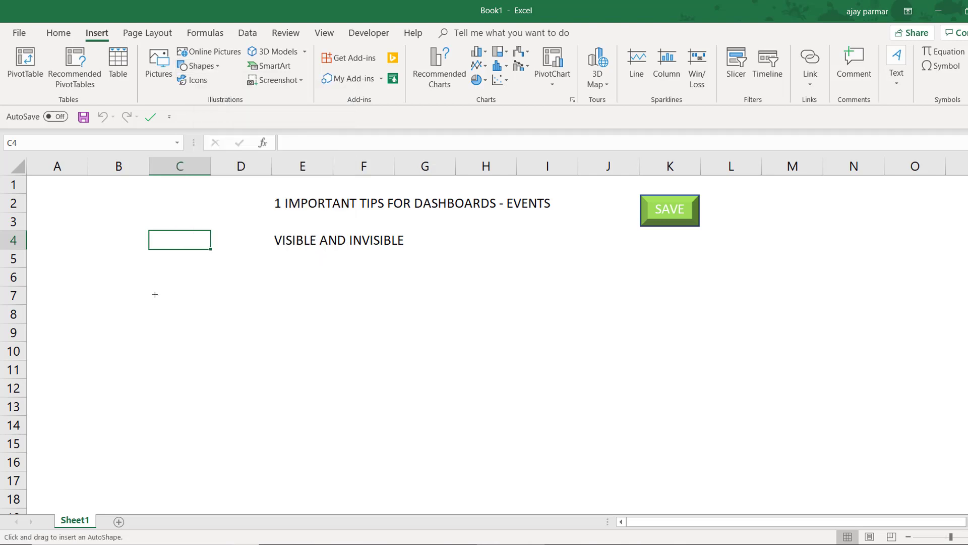
{"action": "left_click_drag", "start_coordinate": [149, 285], "coordinate": [218, 314]}
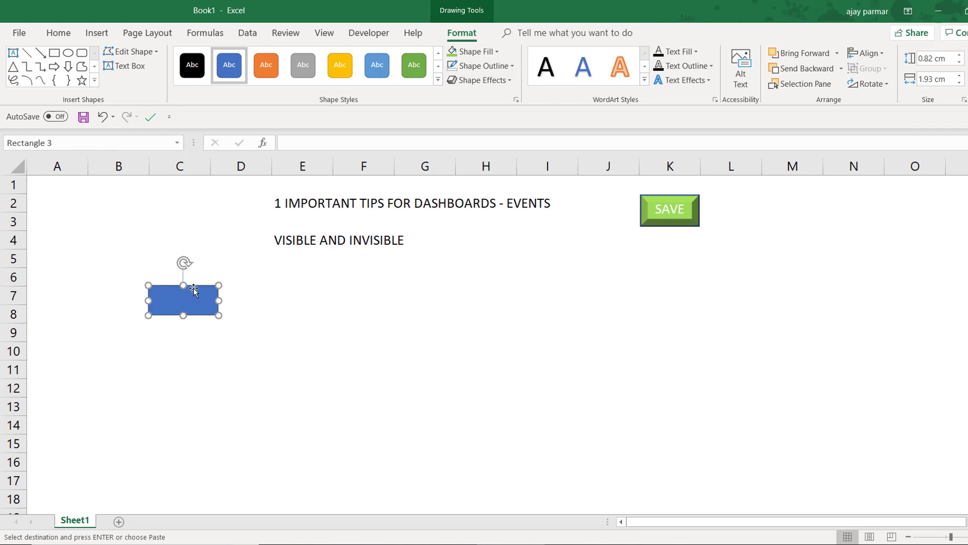
{"action": "left_click", "coordinate": [262, 298]}
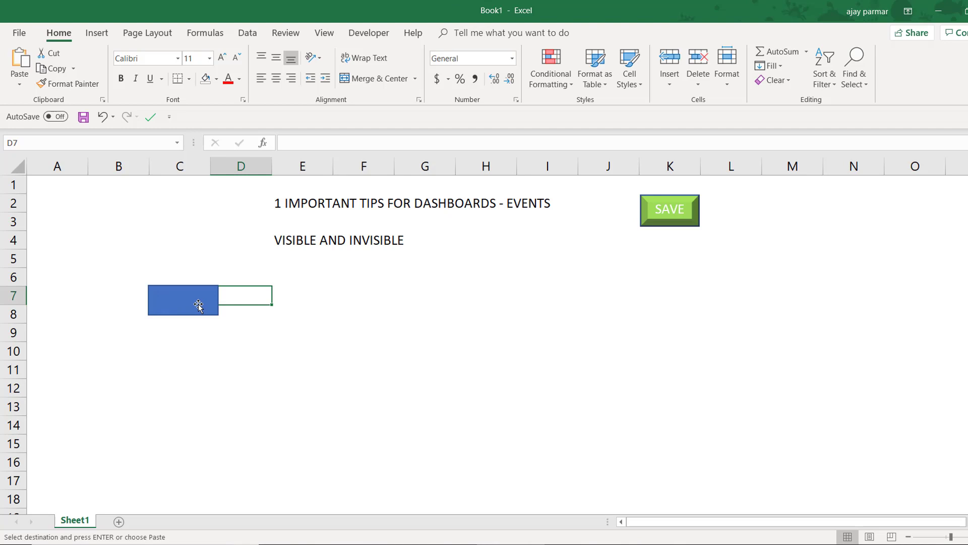
- Give the blue rectangle the name SHP_EDIT in the Name Box
{"action": "left_click", "coordinate": [175, 302]}
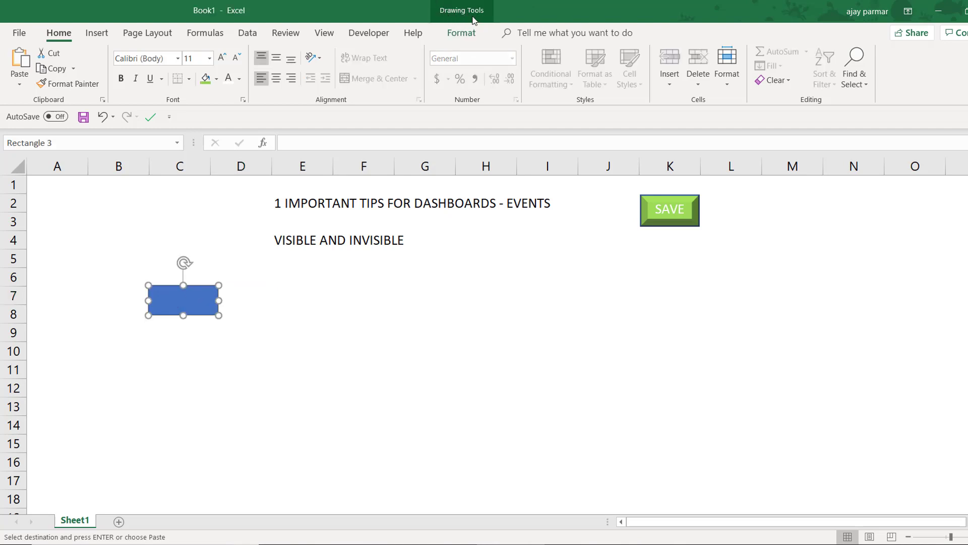
{"action": "left_click", "coordinate": [60, 142]}
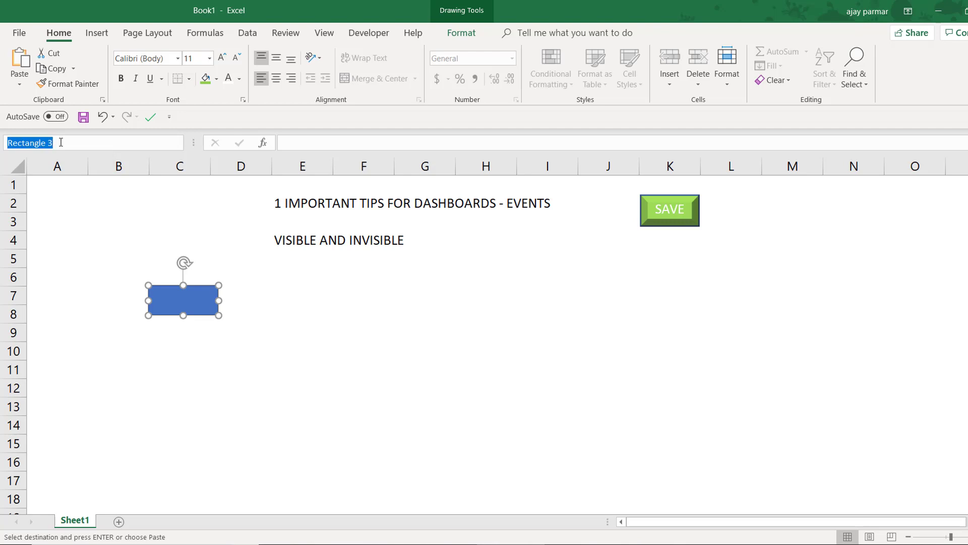
{"action": "type", "text": "SHP"}
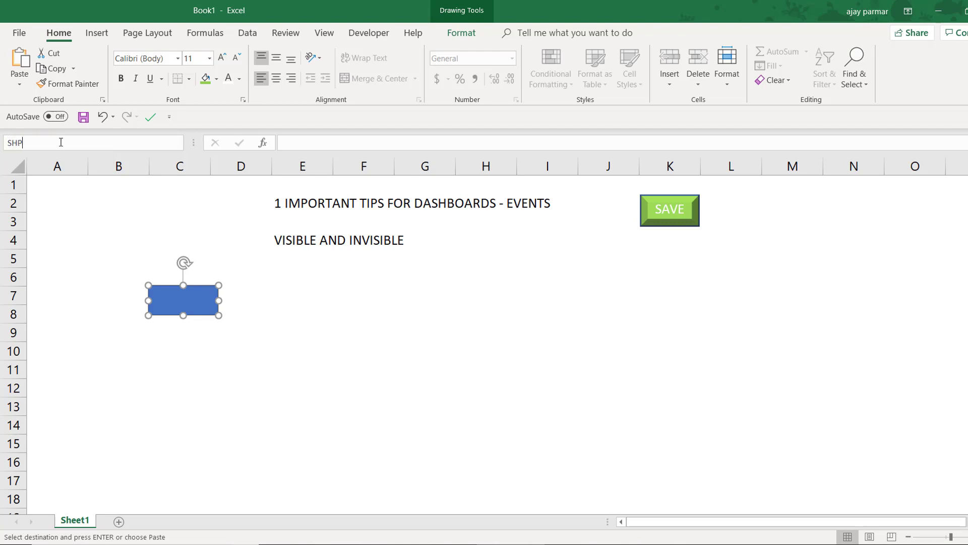
{"action": "type", "text": "_EDITING"}
{"action": "key", "text": "BackSpace"}
{"action": "key", "text": "BackSpace"}
{"action": "key", "text": "BackSpace"}
{"action": "key", "text": "Return"}
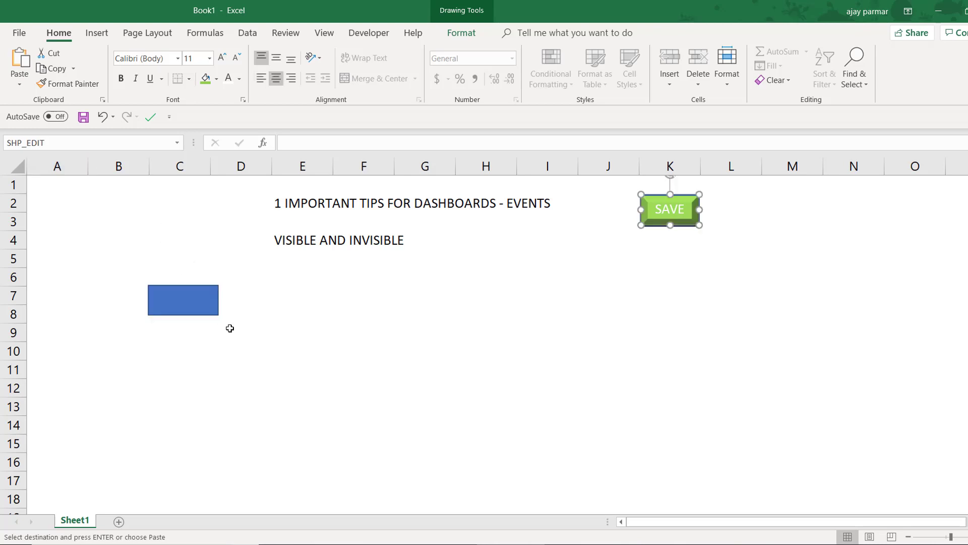
- Correct the rectangle's name to SHP_EDITING and confirm it by reselecting the shape
{"action": "left_click", "coordinate": [191, 317]}
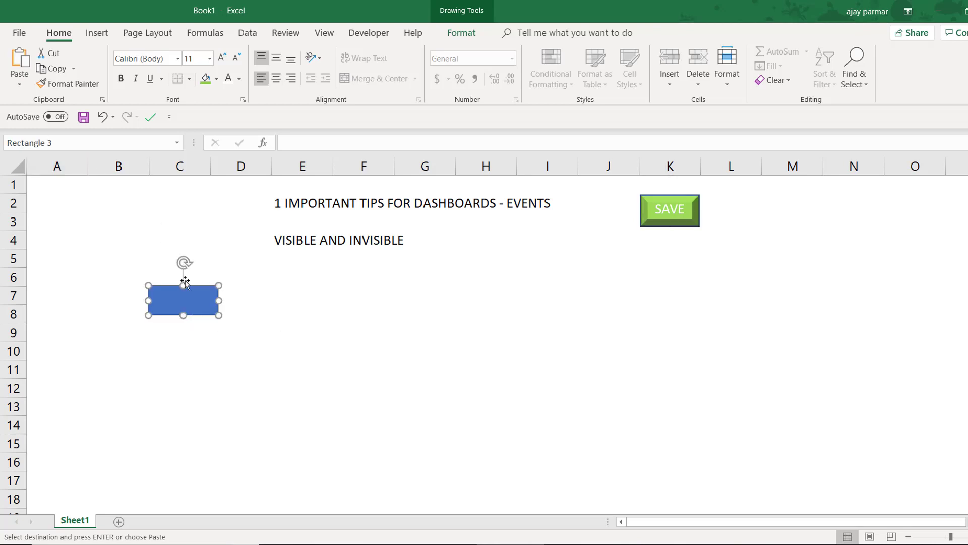
{"action": "left_click", "coordinate": [60, 143]}
{"action": "type", "text": "SHP_EDIT"}
{"action": "key", "text": "BackSpace"}
{"action": "key", "text": "BackSpace"}
{"action": "key", "text": "BackSpace"}
{"action": "type", "text": "DITING"}
{"action": "key", "text": "Return"}
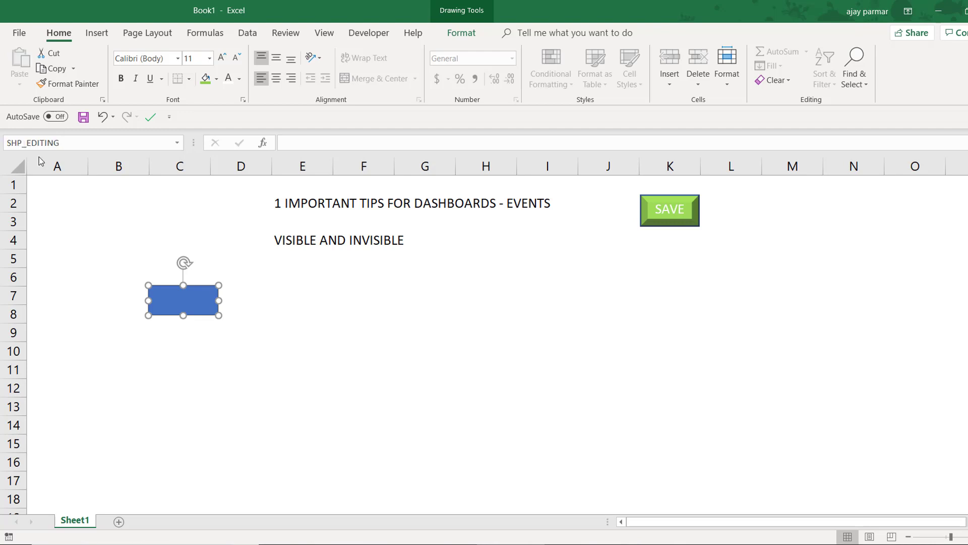
{"action": "left_click", "coordinate": [212, 349]}
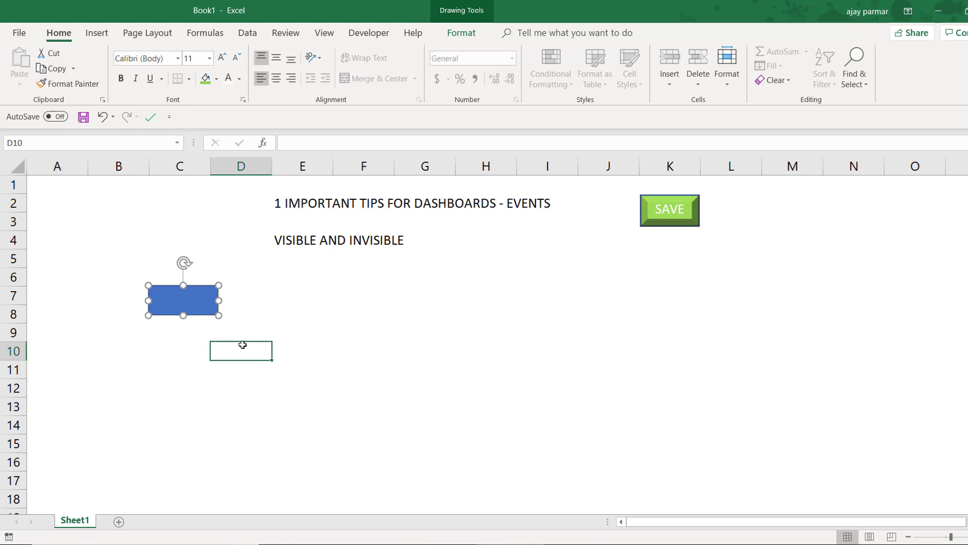
{"action": "left_click", "coordinate": [185, 300]}
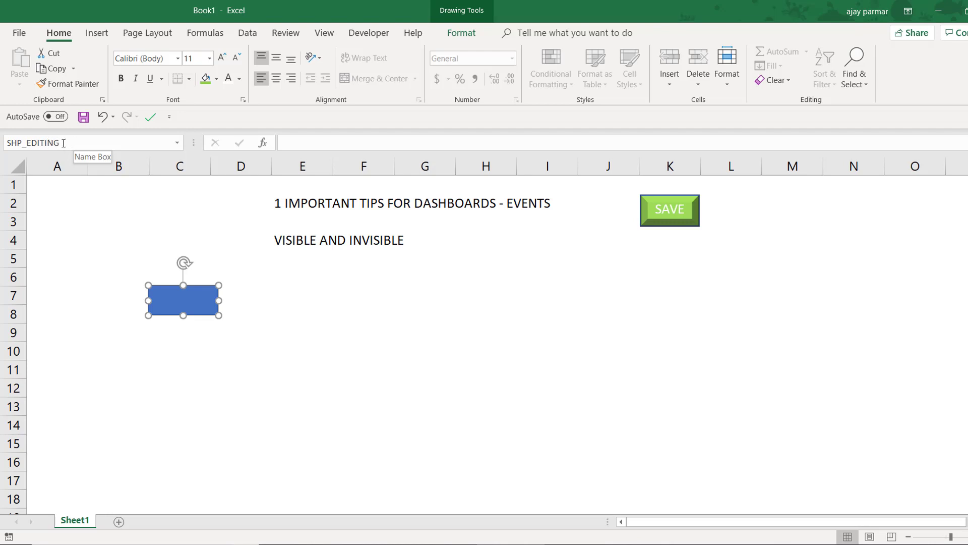
- Copy the blue SHP_EDITING rectangle, place the copy beside it, and fill it Light Green
{"action": "left_click", "coordinate": [249, 273]}
{"action": "left_click", "coordinate": [201, 314]}
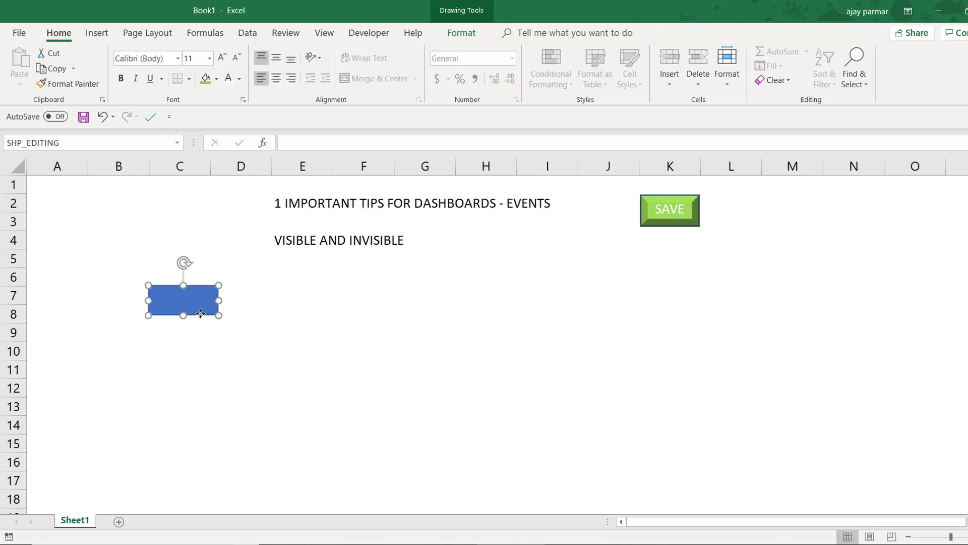
{"action": "key", "text": "ctrl+c"}
{"action": "left_click", "coordinate": [282, 297]}
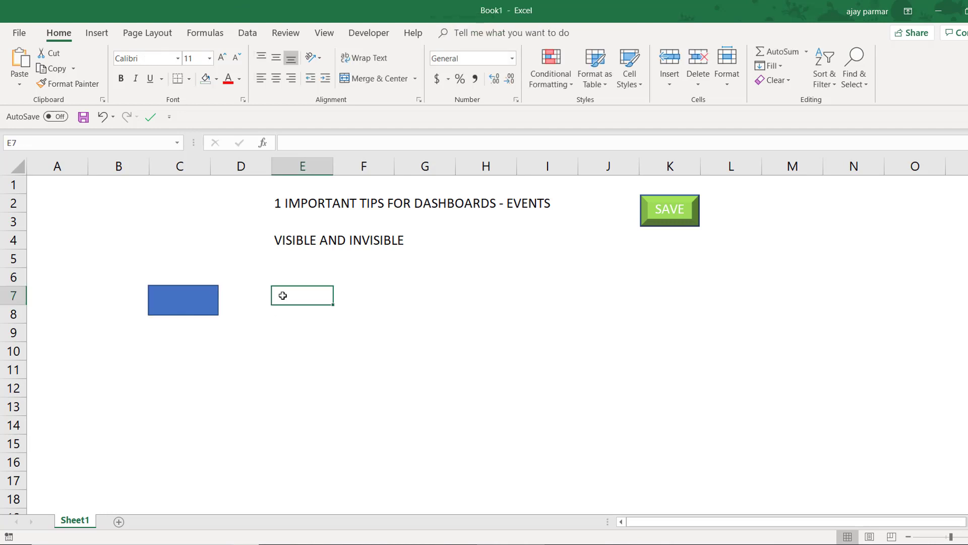
{"action": "key", "text": "ctrl+v"}
{"action": "left_click_drag", "start_coordinate": [316, 314], "coordinate": [279, 312]}
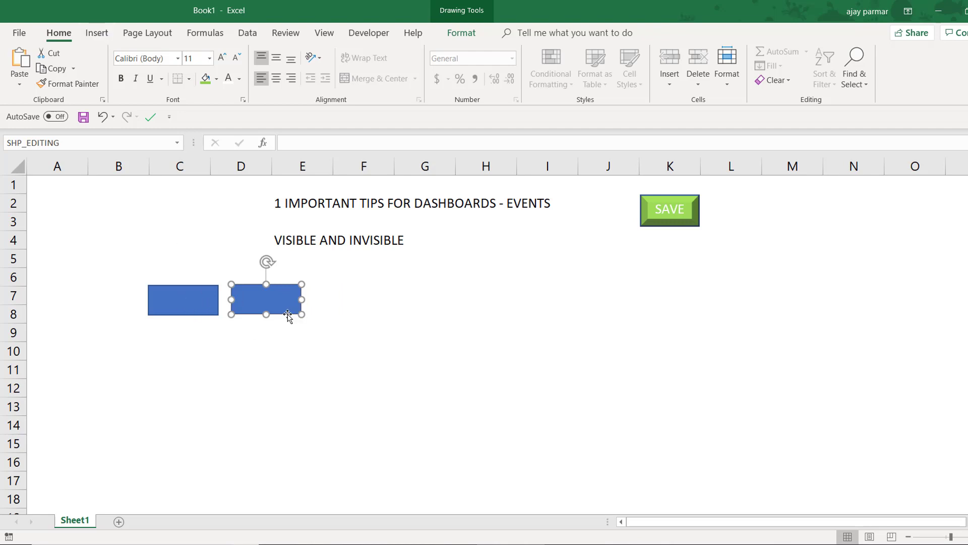
{"action": "left_click", "coordinate": [217, 80]}
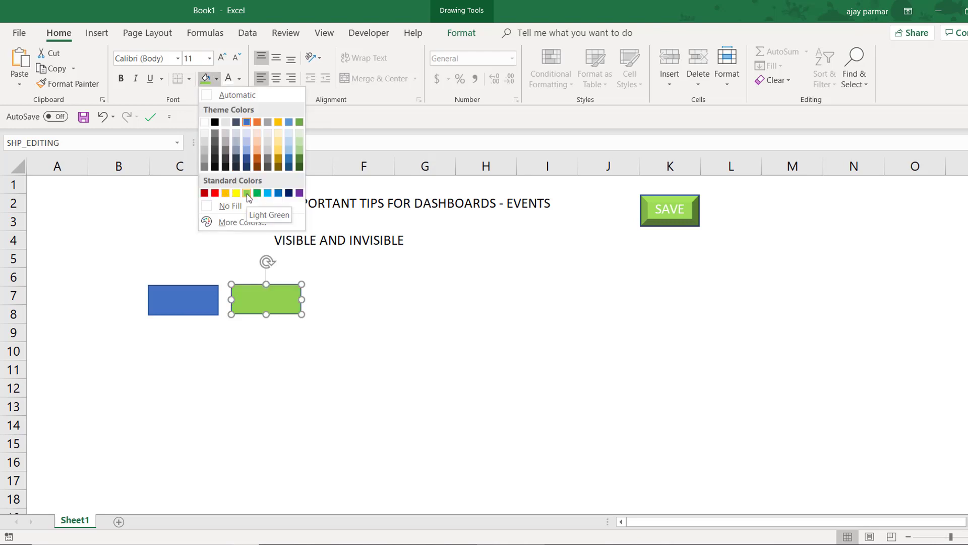
{"action": "left_click", "coordinate": [247, 193]}
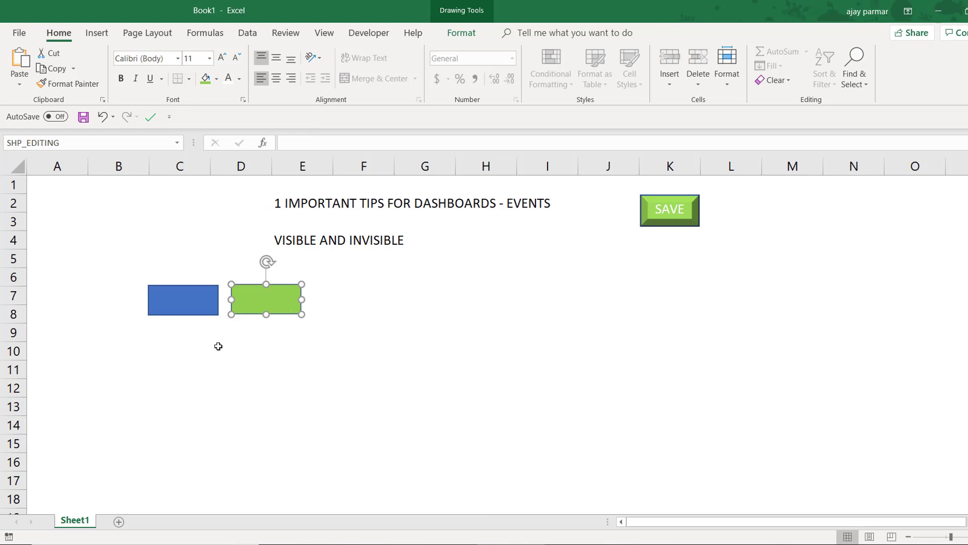
- Change the green rectangle's name in the Name Box to SHP_SAVING
{"action": "left_click", "coordinate": [197, 363]}
{"action": "left_click", "coordinate": [250, 306]}
{"action": "left_click", "coordinate": [73, 142]}
{"action": "scroll", "coordinate": [72, 143], "scroll_direction": "down", "scroll_amount": 1}
{"action": "left_click", "coordinate": [72, 142]}
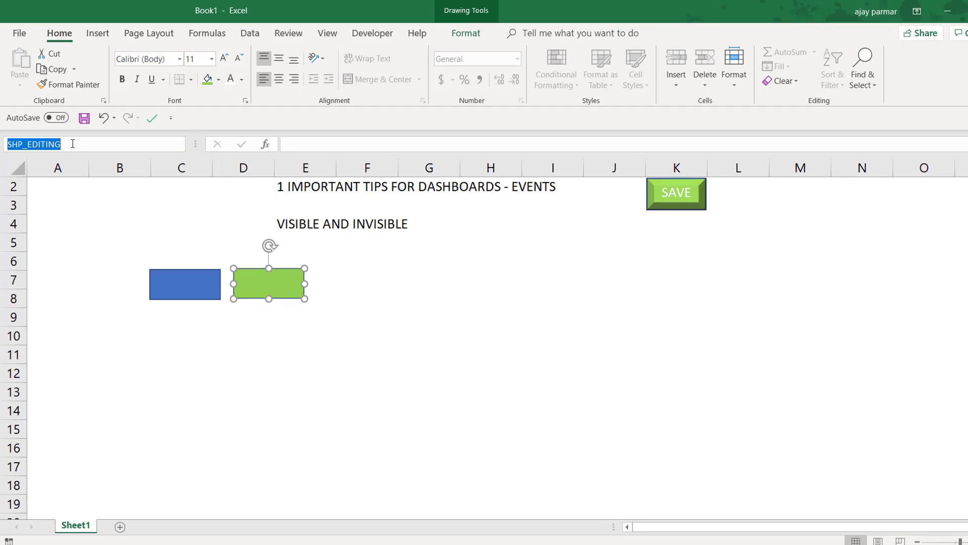
{"action": "key", "text": "Return"}
{"action": "key", "text": "BackSpace"}
{"action": "key", "text": "BackSpace"}
{"action": "key", "text": "BackSpace"}
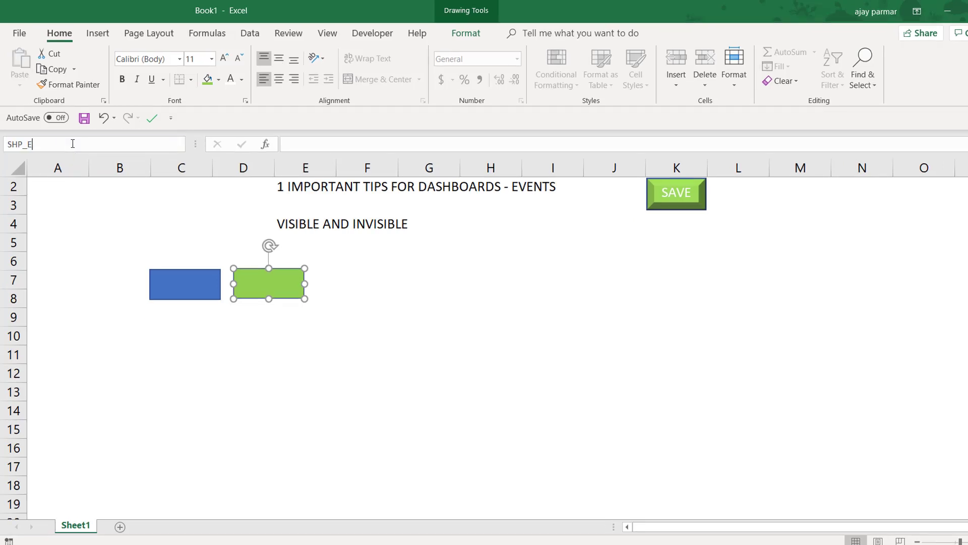
{"action": "key", "text": "BackSpace"}
{"action": "key", "text": "BackSpace"}
{"action": "key", "text": "BackSpace"}
{"action": "key", "text": "BackSpace"}
{"action": "key", "text": "BackSpace"}
{"action": "type", "text": "SHP_SA"}
- Verify the green shape is SHP_SAVING and the blue shape is SHP_EDITING
{"action": "left_click", "coordinate": [251, 340]}
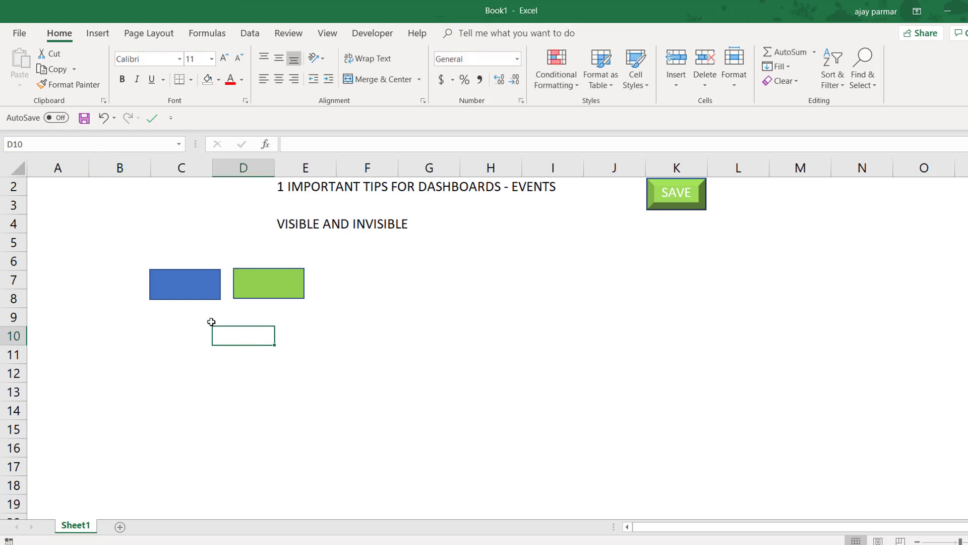
{"action": "left_click", "coordinate": [268, 298]}
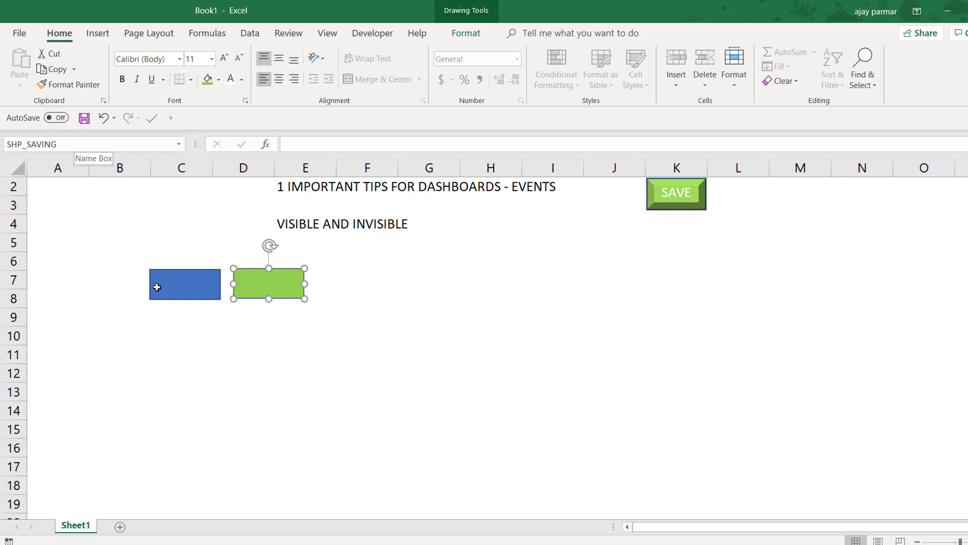
{"action": "left_click", "coordinate": [200, 298]}
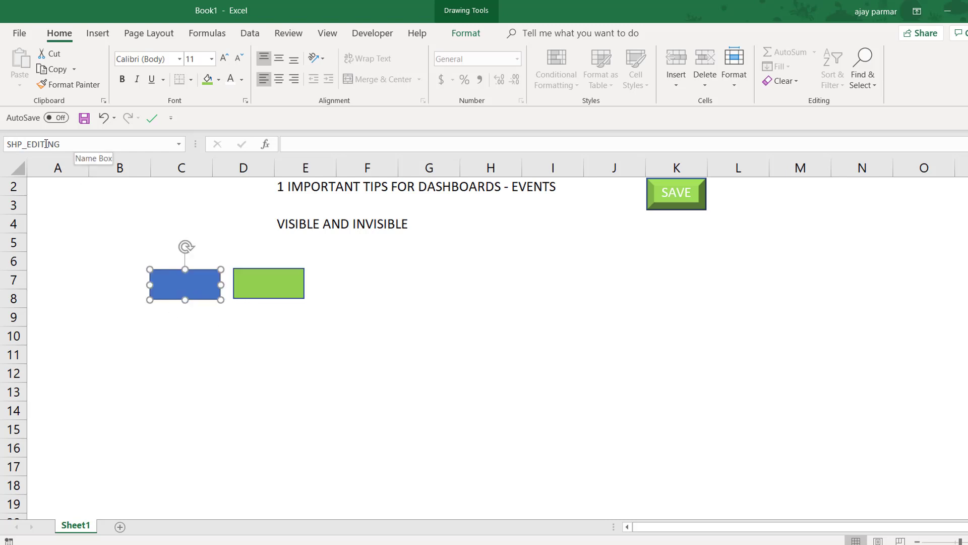
{"action": "left_click", "coordinate": [261, 296]}
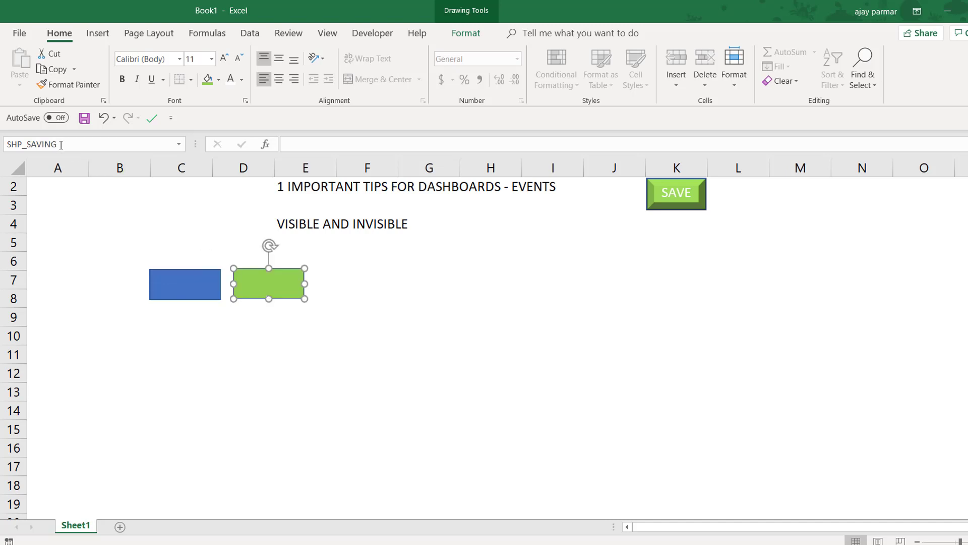
{"action": "left_click", "coordinate": [243, 447]}
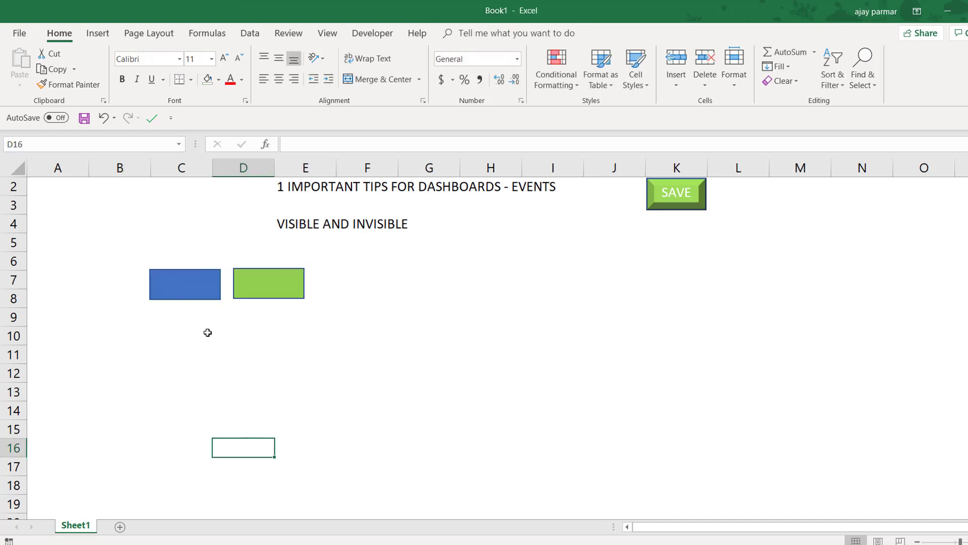
- Label the blue rectangle EDIT and the green rectangle SAVE
{"action": "left_click", "coordinate": [195, 290]}
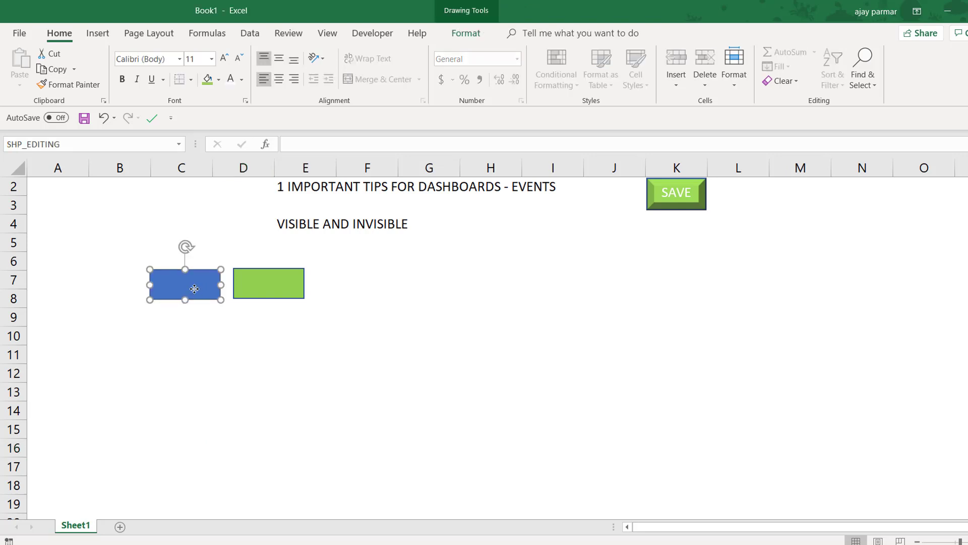
{"action": "type", "text": "EID"}
{"action": "left_click", "coordinate": [276, 294]}
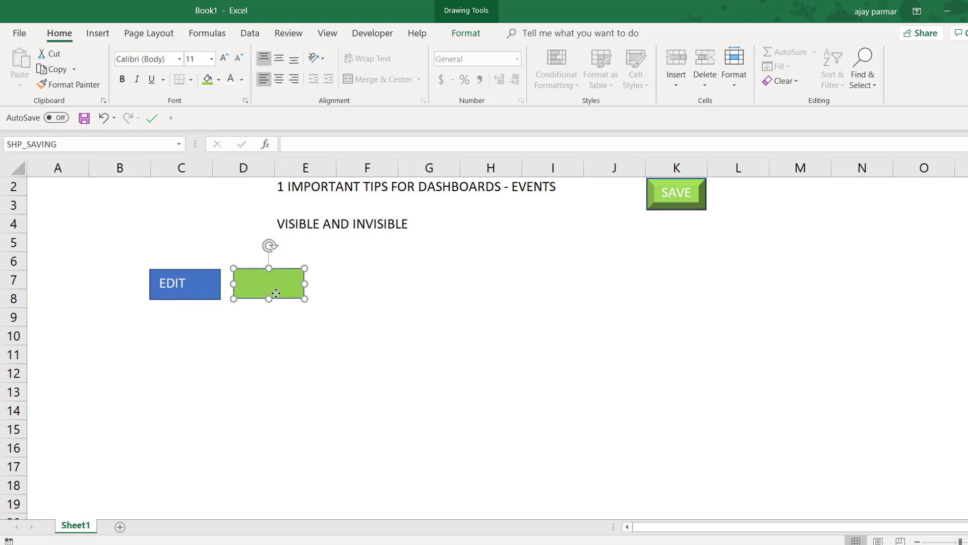
{"action": "type", "text": "SAVE"}
- Centre both the SAVE and EDIT labels horizontally and vertically
{"action": "left_click", "coordinate": [279, 79]}
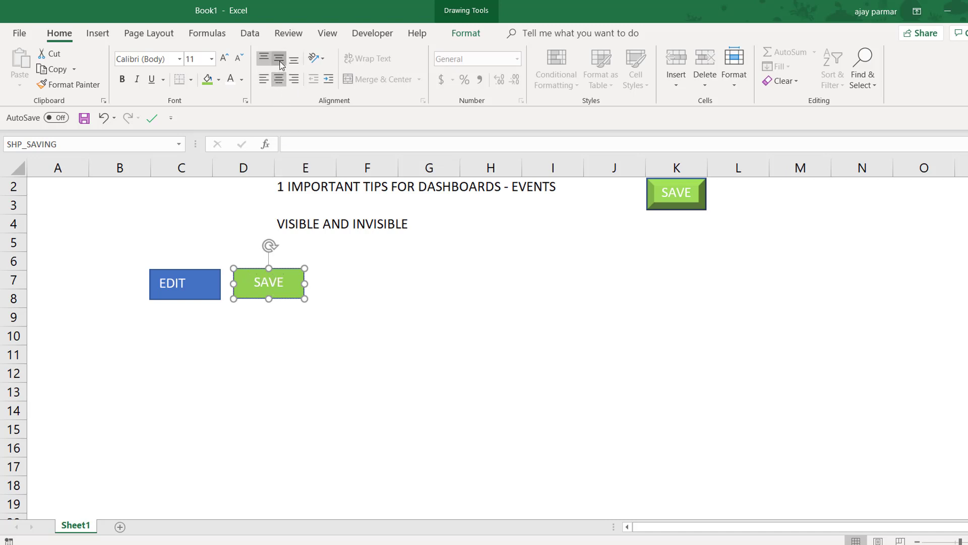
{"action": "left_click", "coordinate": [279, 58]}
{"action": "left_click", "coordinate": [195, 296]}
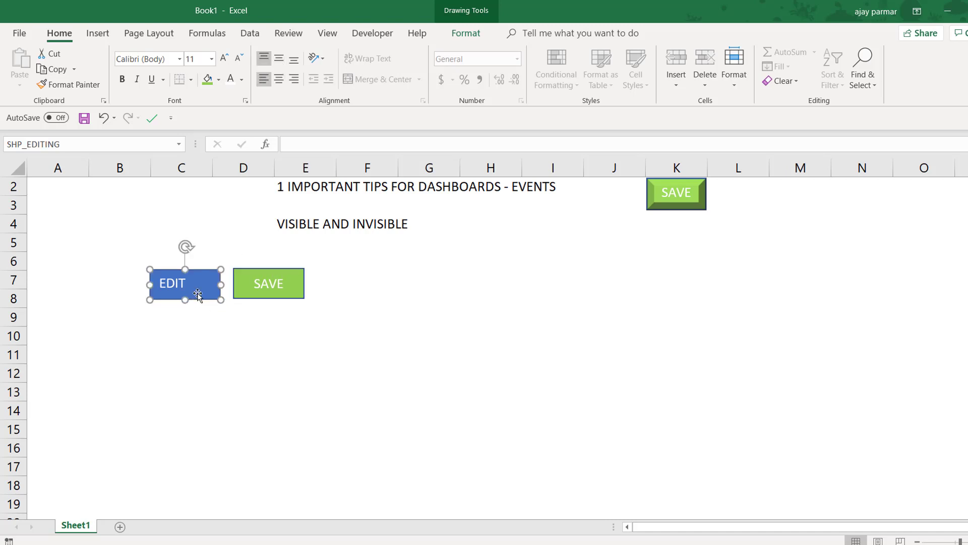
{"action": "left_click", "coordinate": [279, 79]}
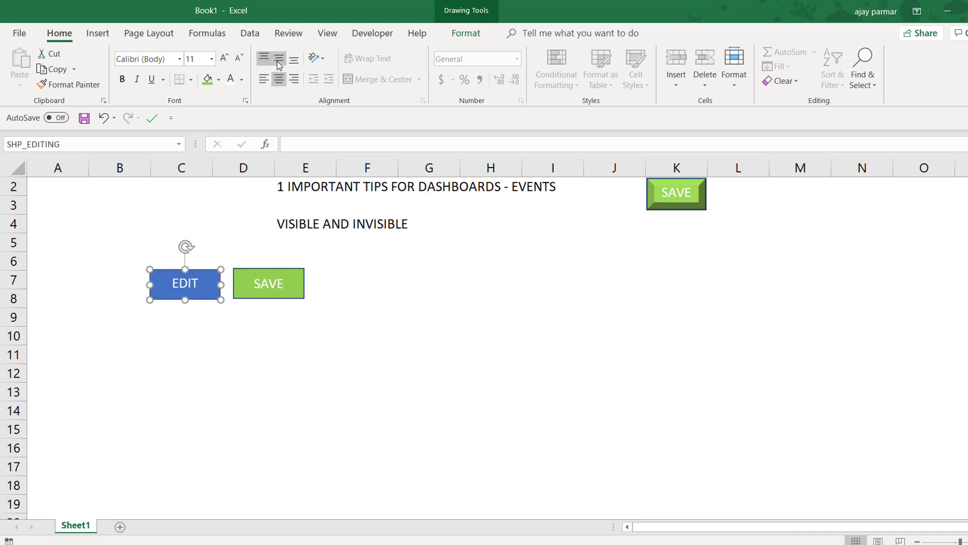
{"action": "left_click", "coordinate": [279, 58]}
{"action": "left_click", "coordinate": [199, 338]}
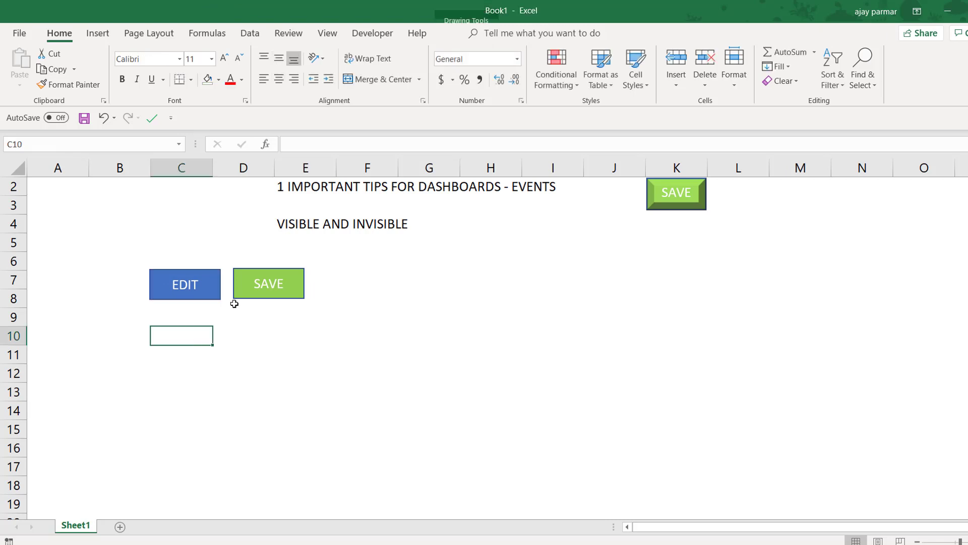
{"action": "left_click", "coordinate": [199, 298]}
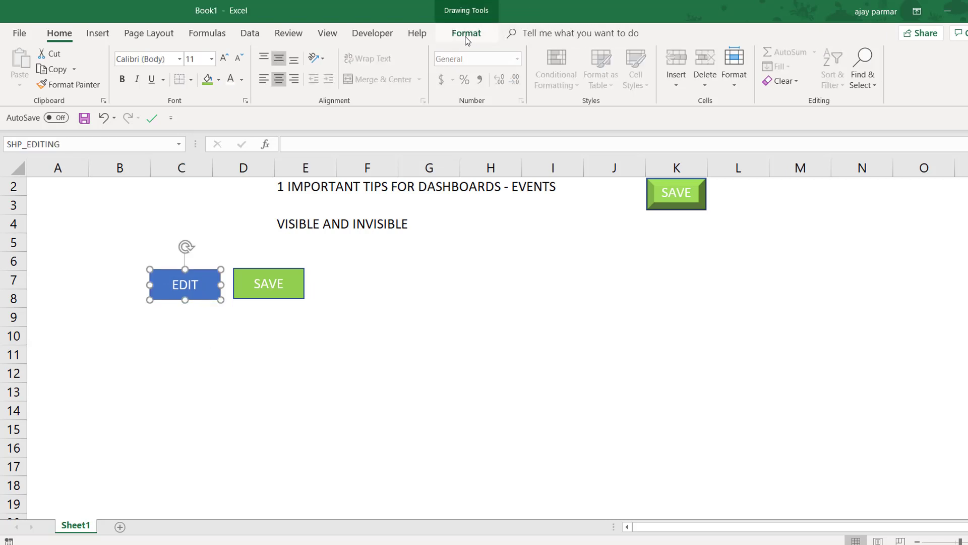
- Apply the Angle bevel effect to the blue EDIT rectangle
{"action": "left_click", "coordinate": [465, 35]}
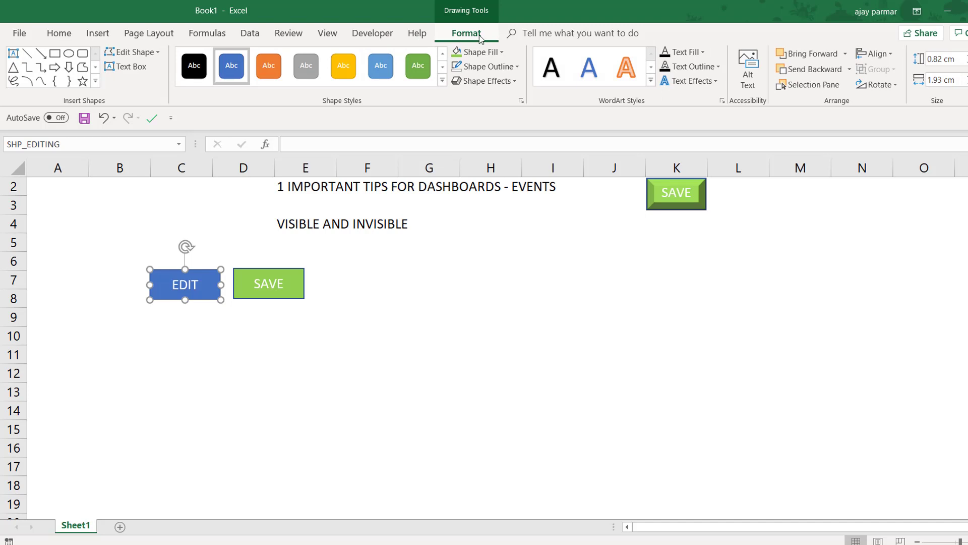
{"action": "left_click", "coordinate": [514, 82]}
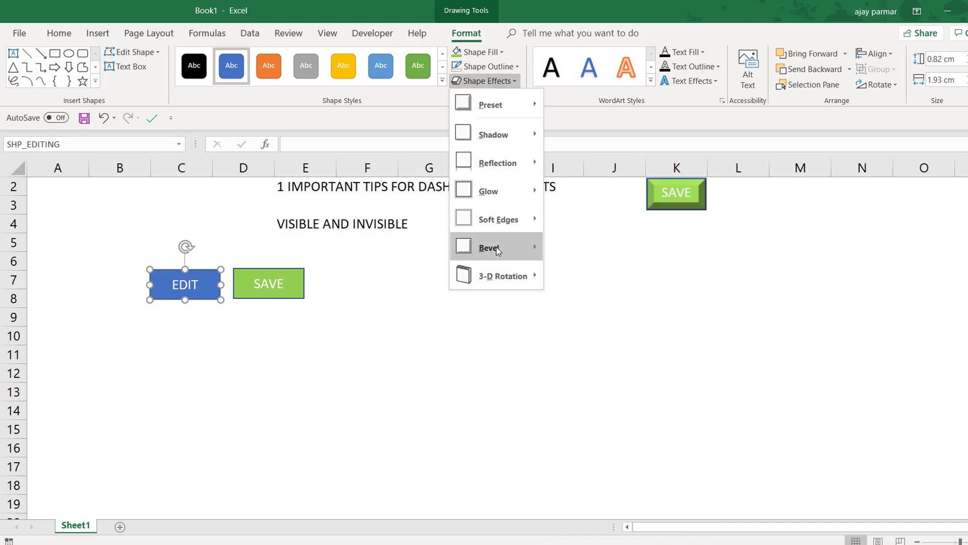
{"action": "mouse_move", "coordinate": [496, 250]}
{"action": "left_click", "coordinate": [564, 356]}
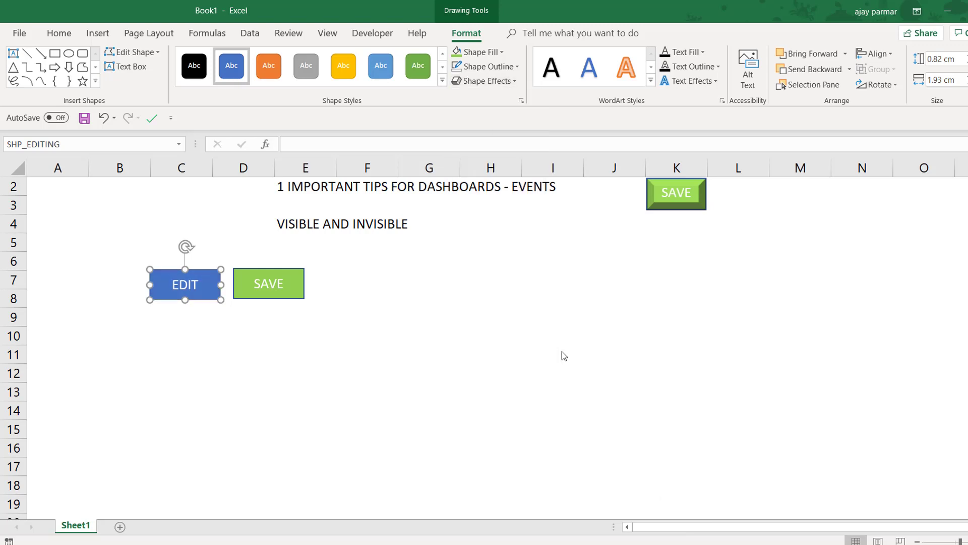
- Apply the same Angle bevel to the green SAVE rectangle
{"action": "left_click", "coordinate": [287, 293]}
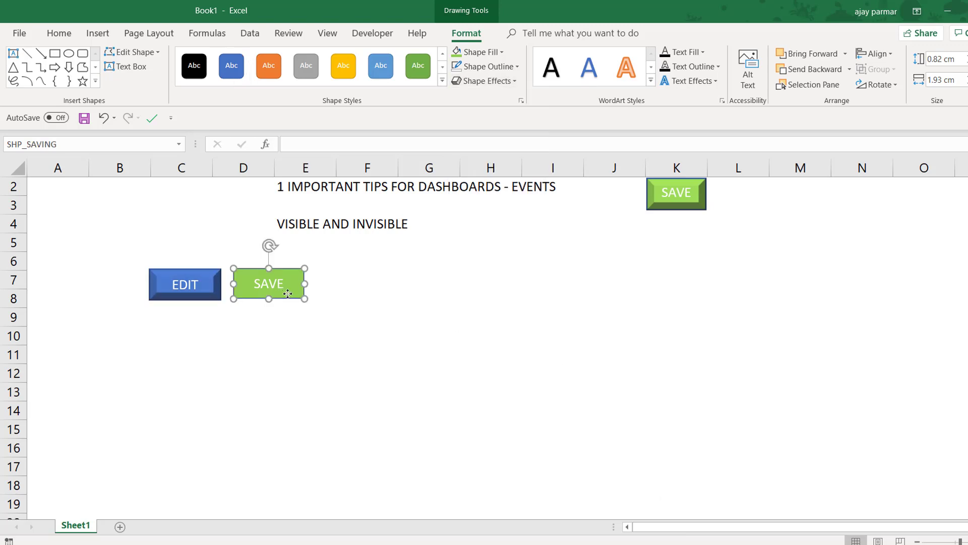
{"action": "left_click", "coordinate": [516, 84]}
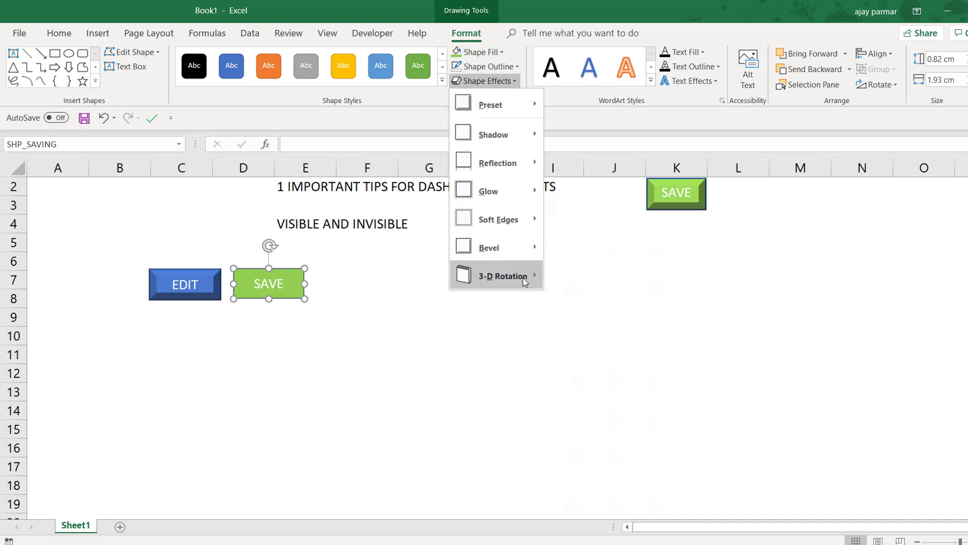
{"action": "mouse_move", "coordinate": [521, 281]}
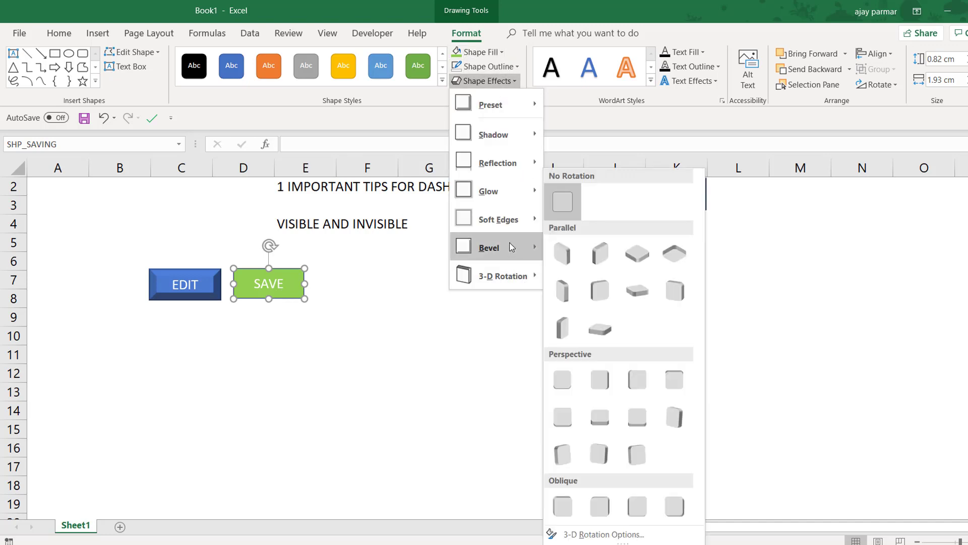
{"action": "mouse_move", "coordinate": [512, 247]}
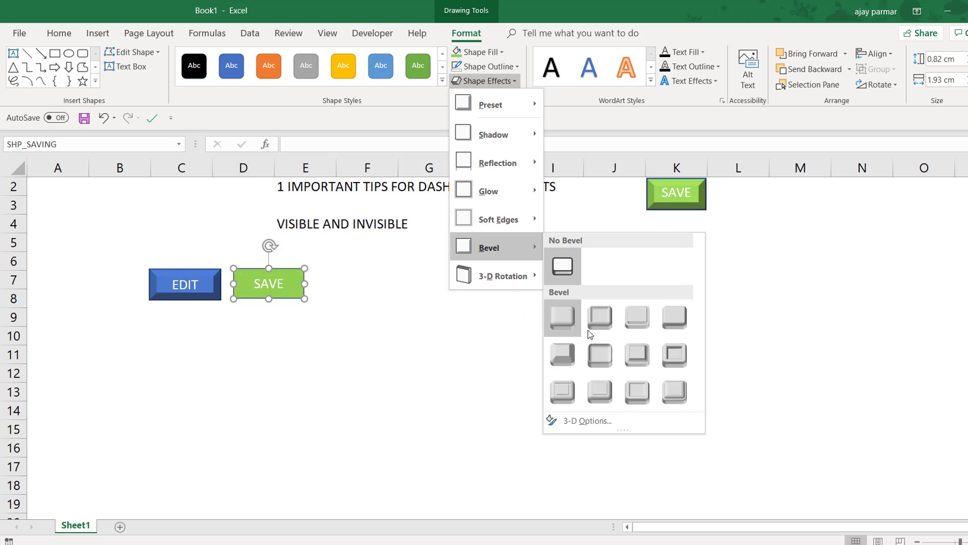
{"action": "left_click", "coordinate": [559, 360]}
{"action": "left_click", "coordinate": [281, 375]}
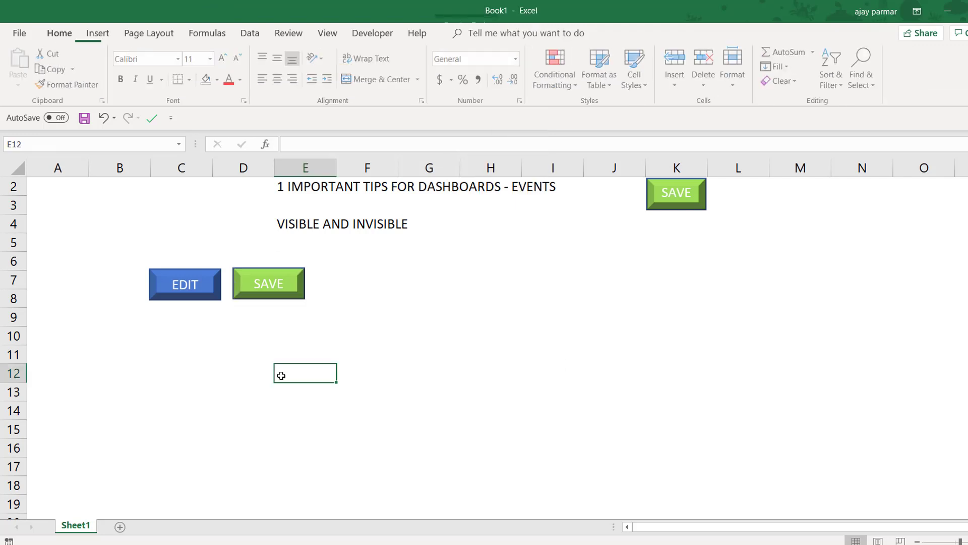